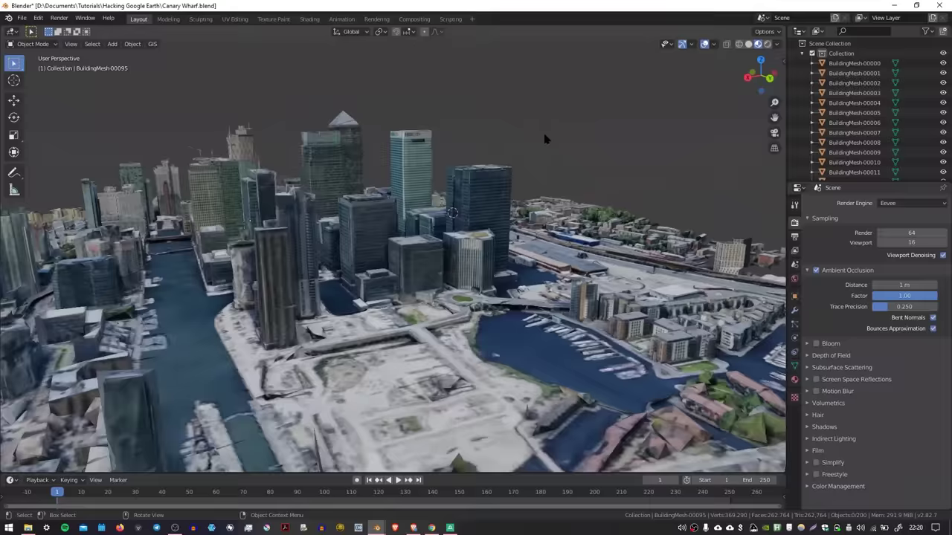
Look at the textured Canary Wharf city model from different sides.
key("KP_6")
key("KP_6")
key("KP_6")
key("KP_6")
key("KP_6")
key("KP_6")
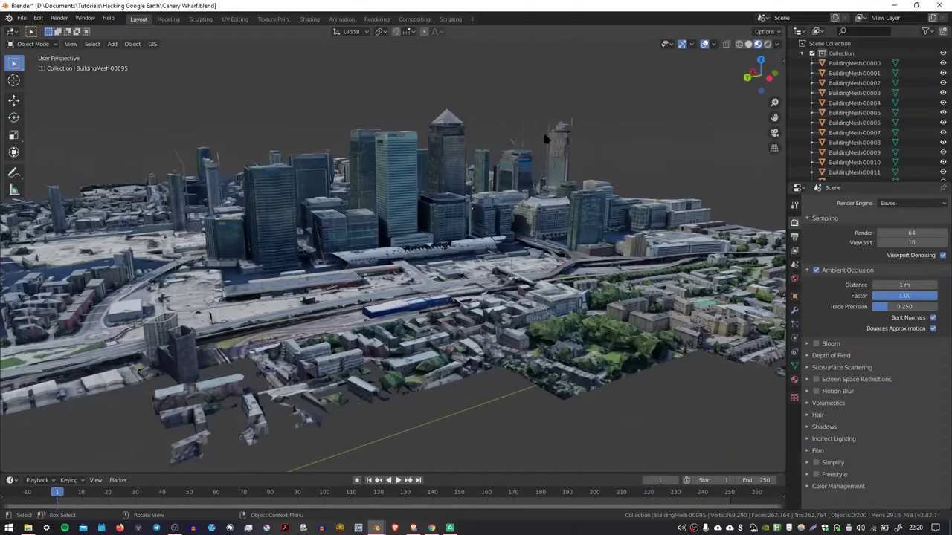
Switch to the web browser and review the MapsModelsImporter repository, the RenderDoc site and the Google Chrome download page.
left_click(413, 528)
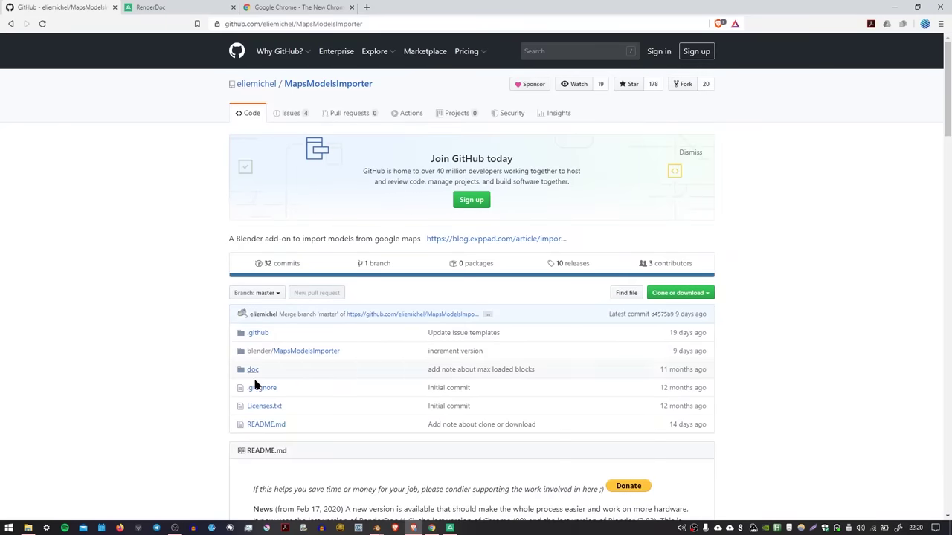
left_click_drag(252, 490, 655, 492)
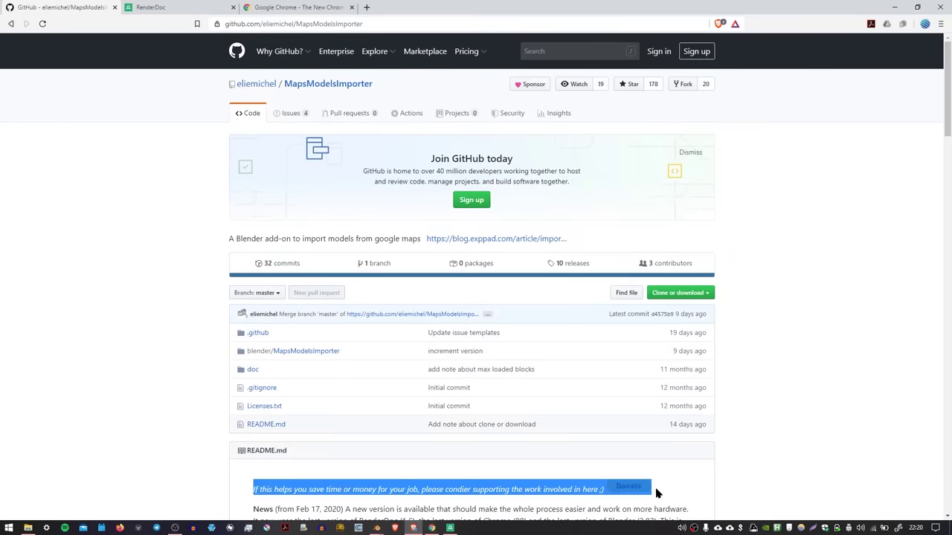
left_click(377, 90)
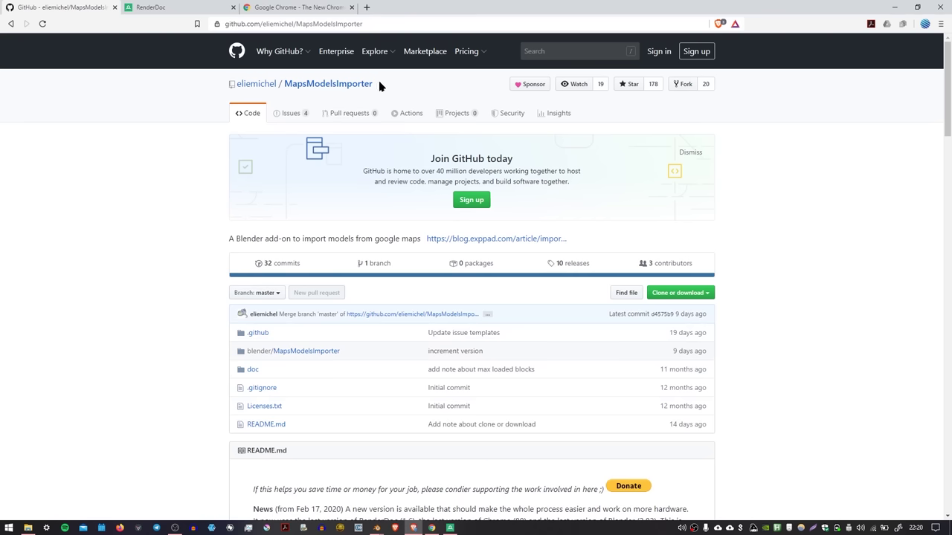
left_click_drag(378, 86, 281, 84)
left_click(394, 93)
left_click(152, 8)
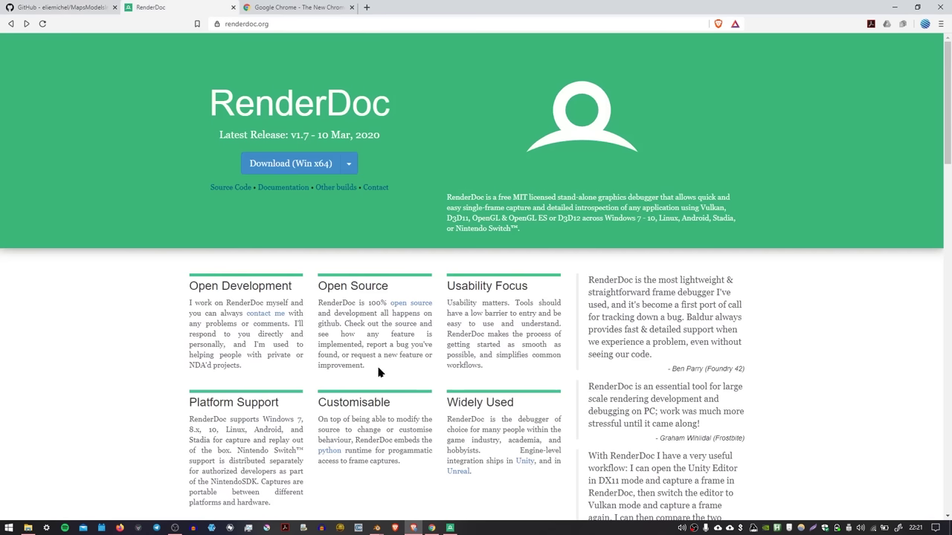
left_click(269, 9)
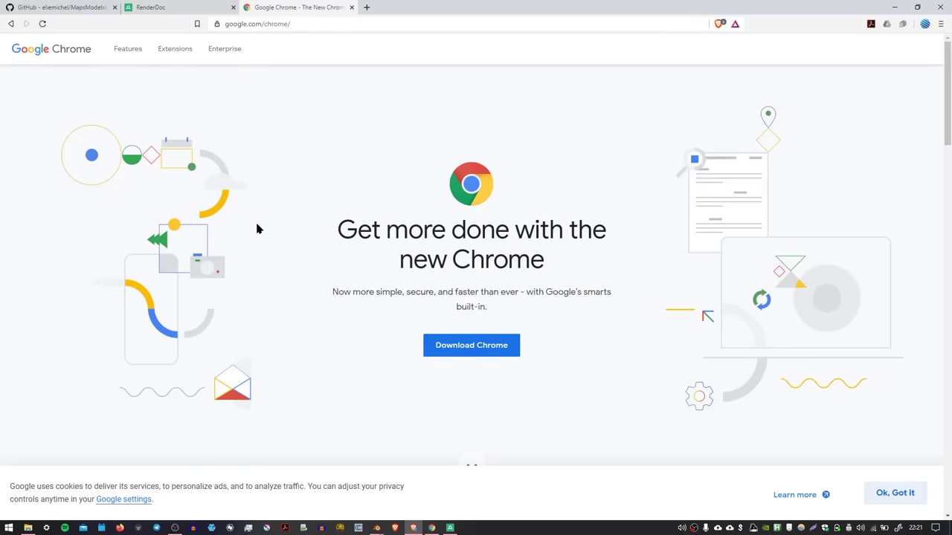
Download MapsModelsImporter-v0.2.1.zip from the release page linked in the repository's installation instructions.
left_click(61, 7)
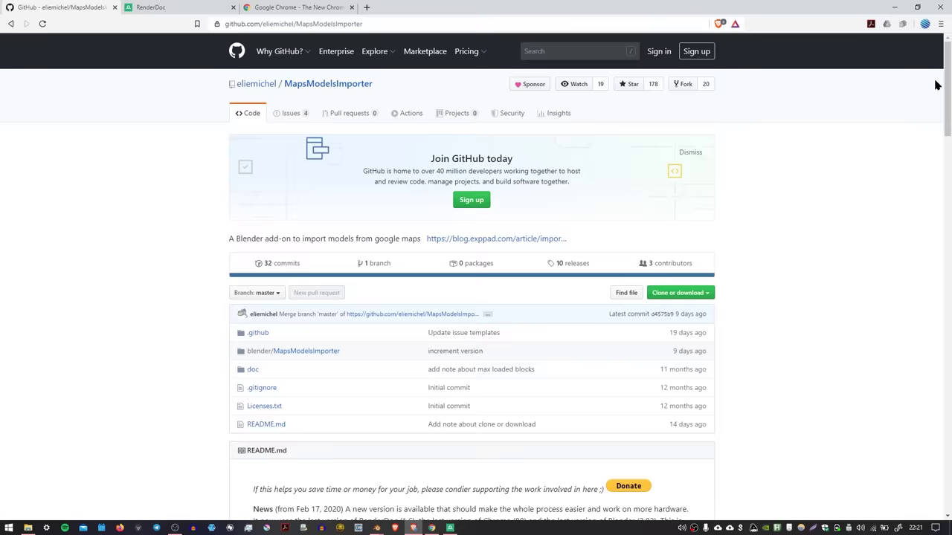
left_click_drag(948, 68, 950, 84)
scroll(949, 88, "down", 10)
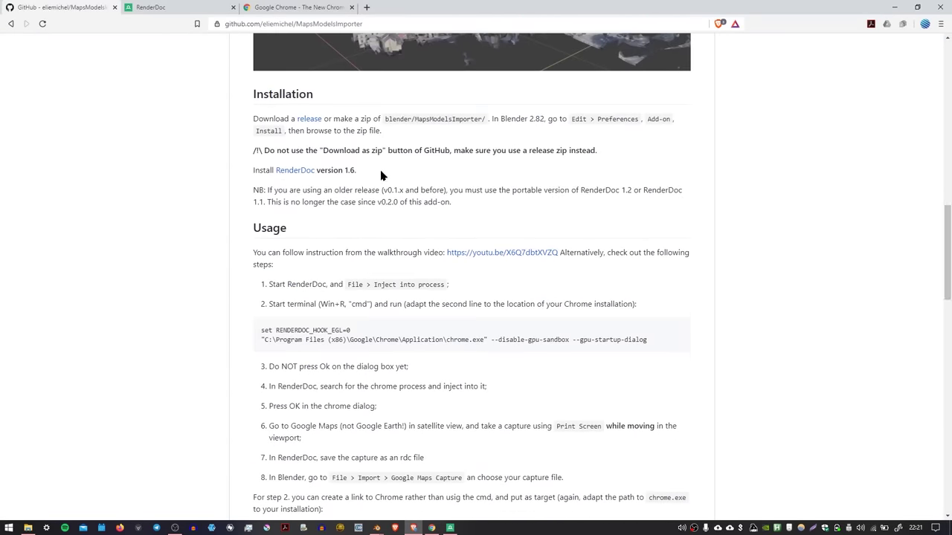
left_click(309, 120)
scroll(439, 183, "down", 10)
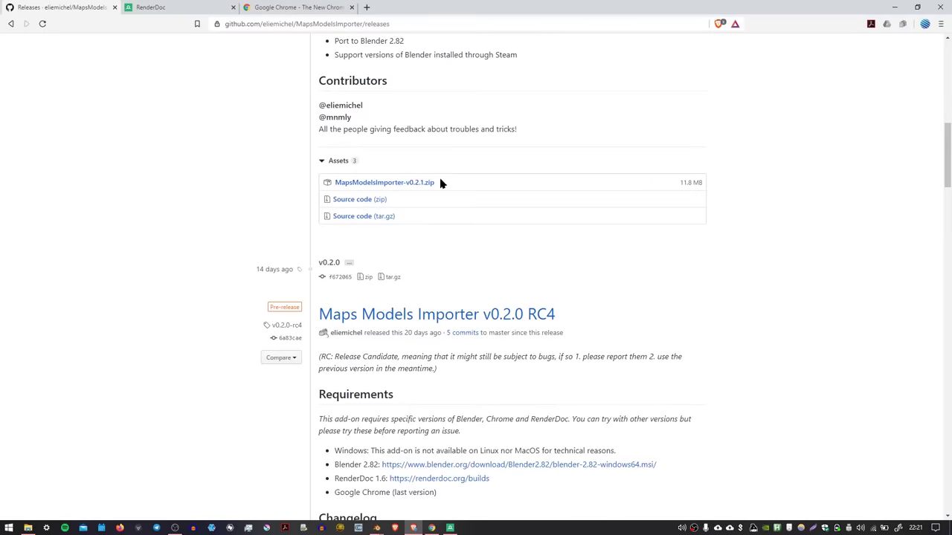
left_click(384, 182)
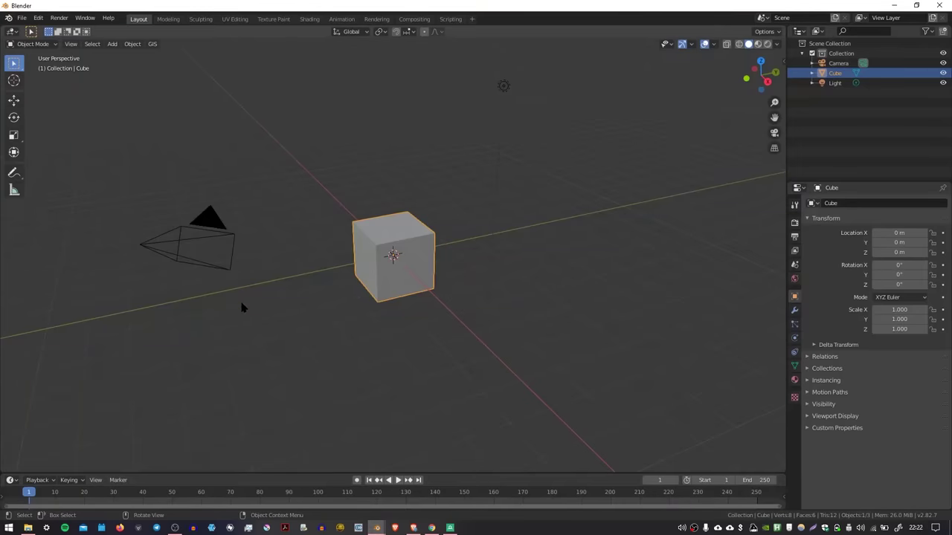
Switch to Blender, install the add-on from MapsModelsImporter-v0.2.1.zip and enable Import-Export: Maps Models Importer.
left_click(38, 17)
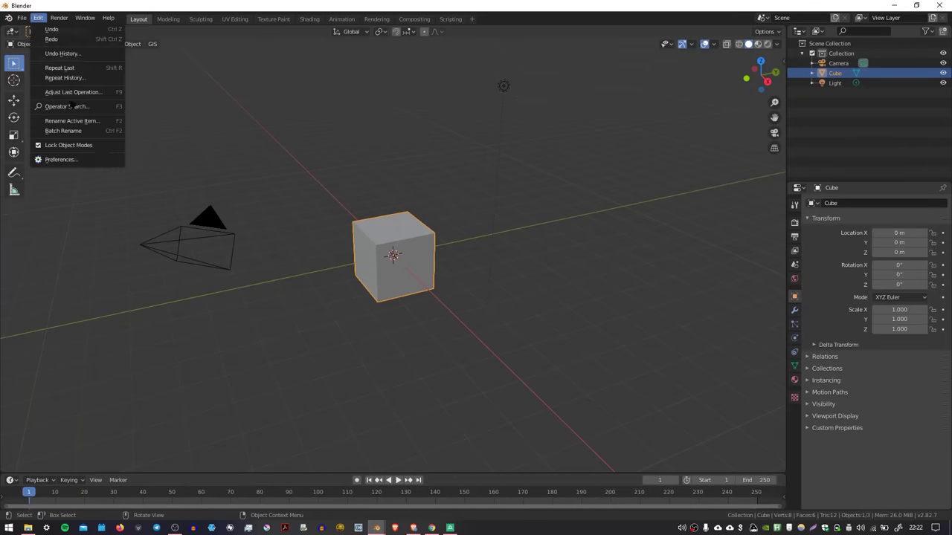
left_click(44, 161)
left_click(53, 90)
left_click(54, 107)
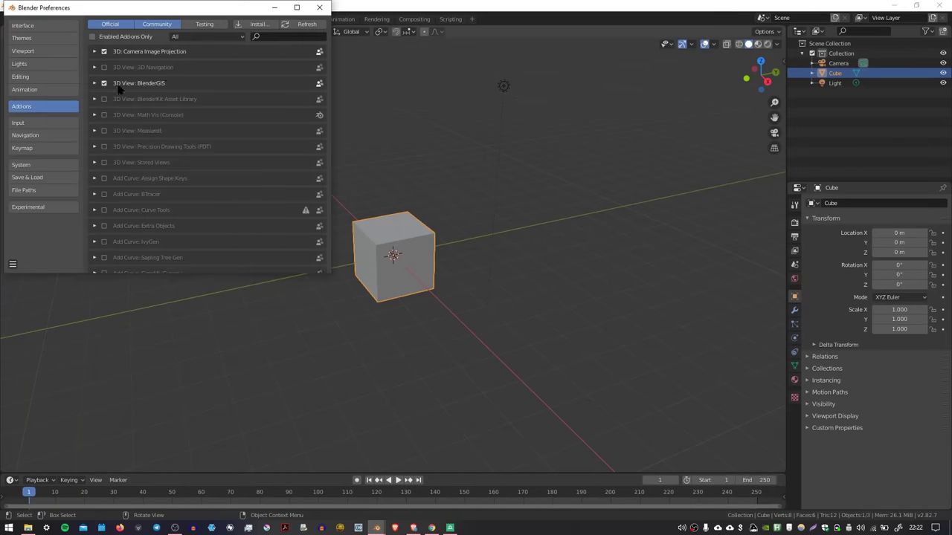
left_click(253, 24)
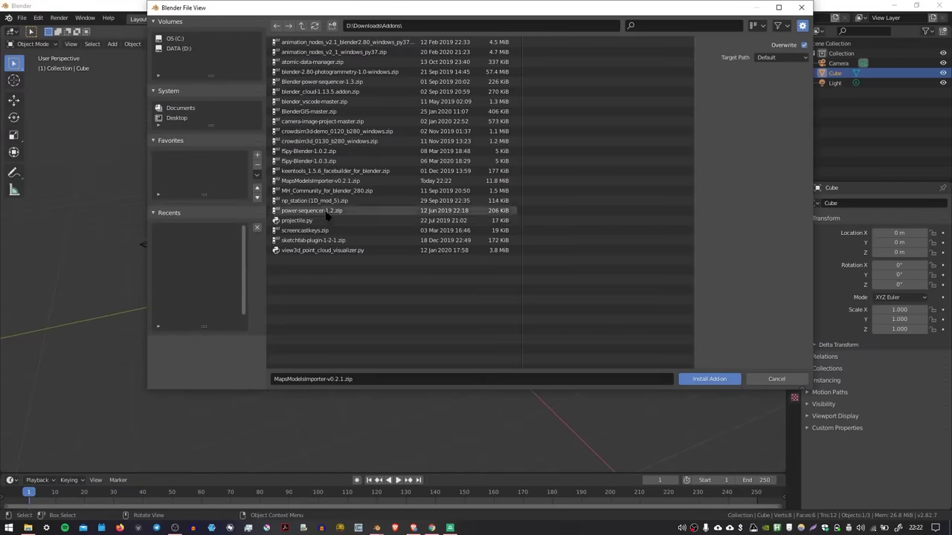
left_click(321, 182)
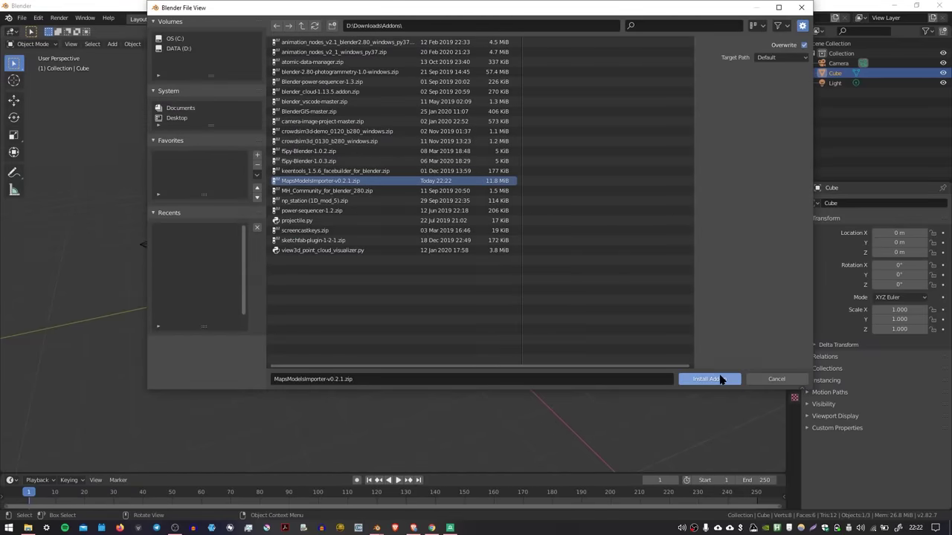
left_click(719, 378)
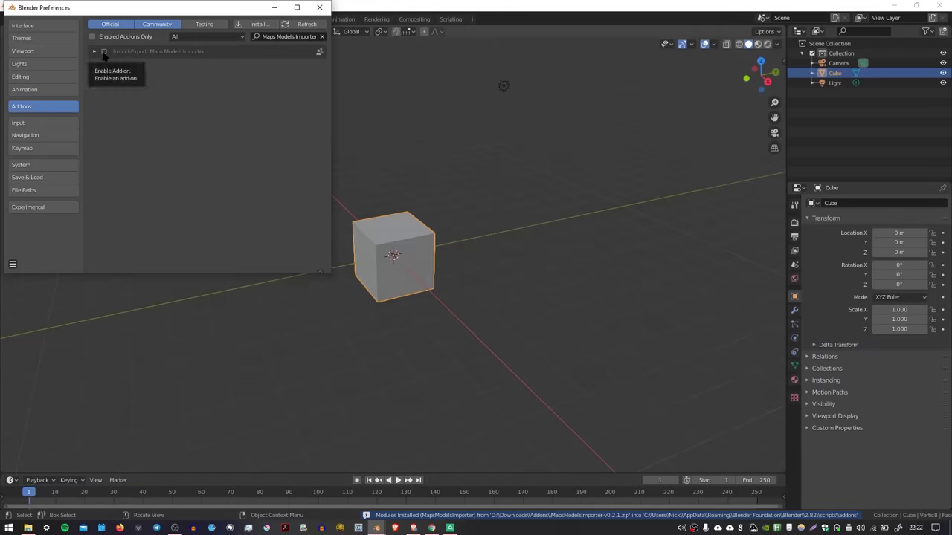
left_click(104, 52)
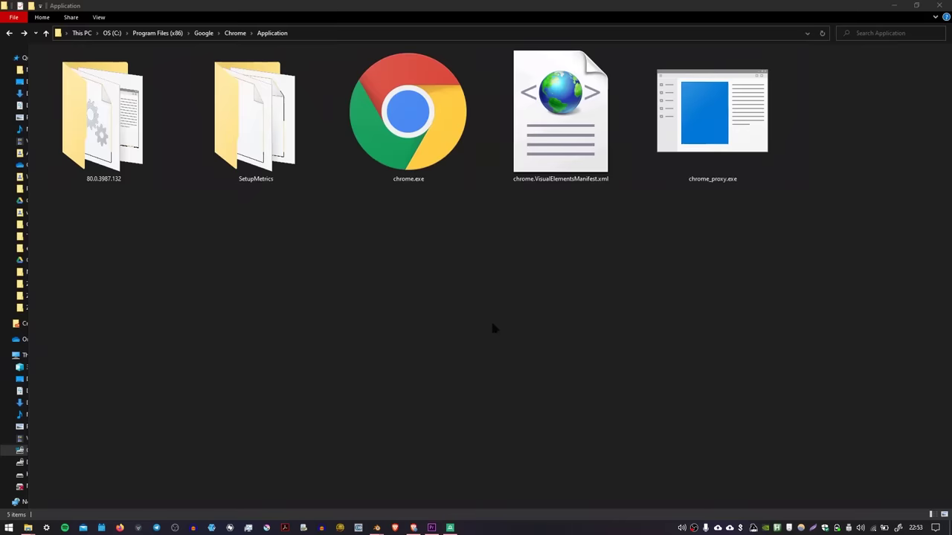
Create a desktop shortcut for chrome.exe from Chrome's Application folder in File Explorer.
key("alt+d")
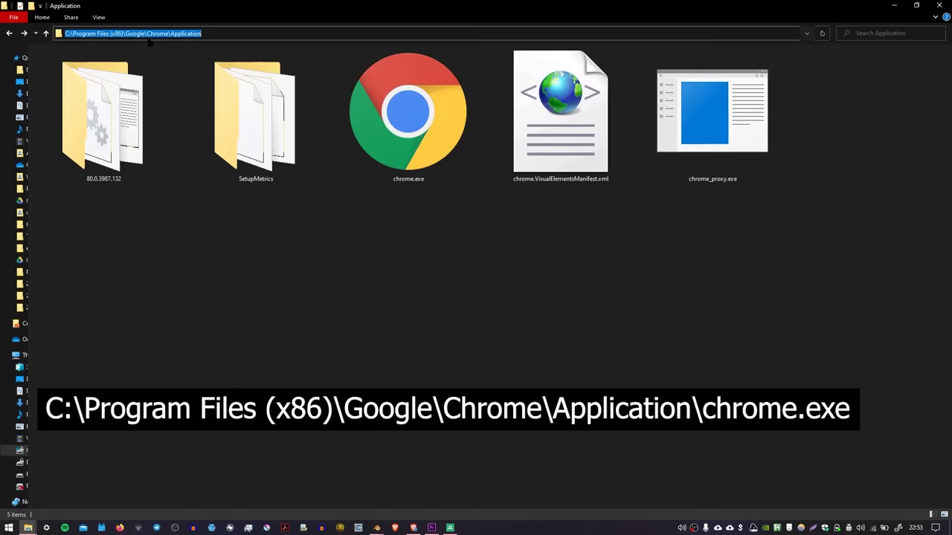
left_click(393, 179)
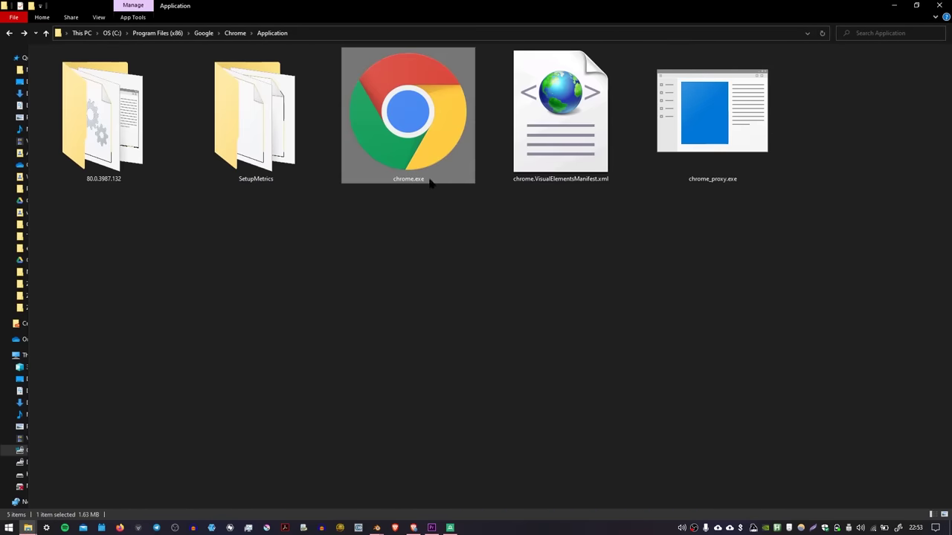
right_click(442, 148)
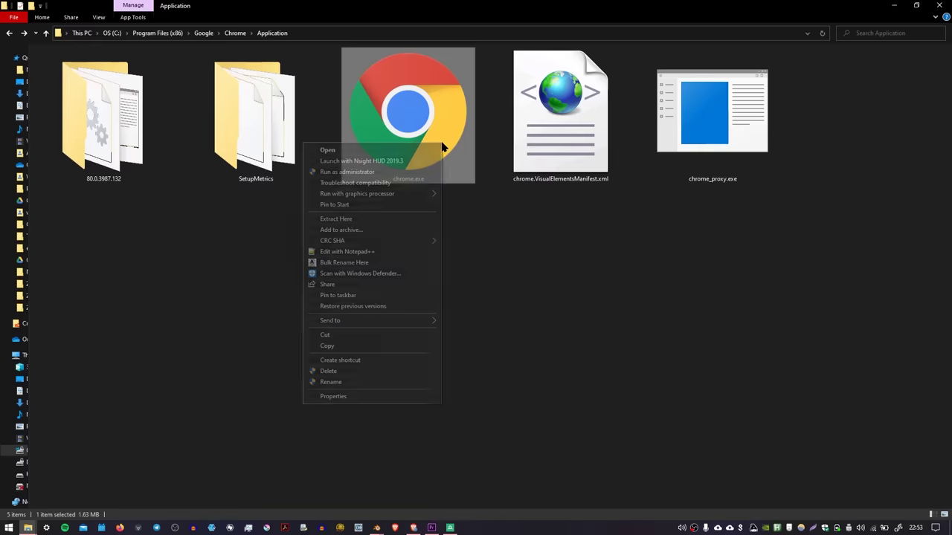
left_click(369, 360)
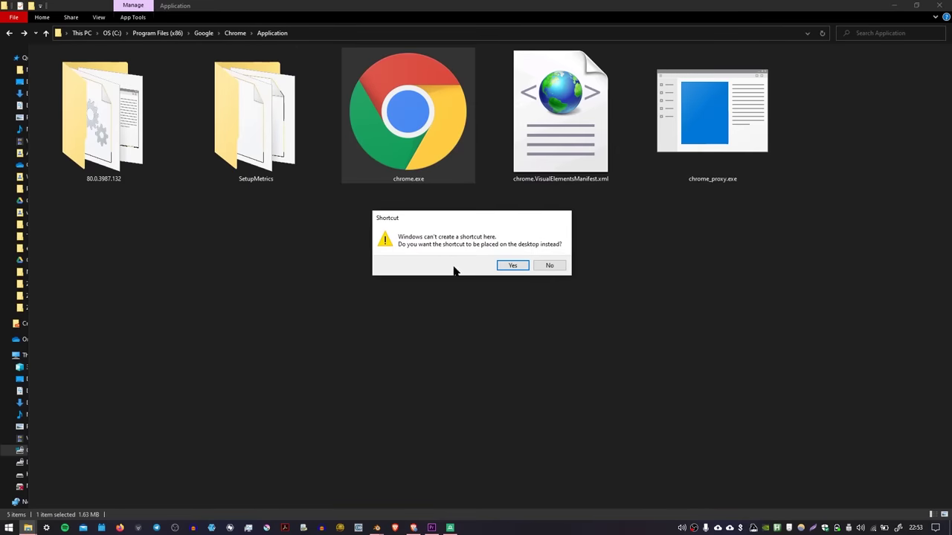
left_click(504, 266)
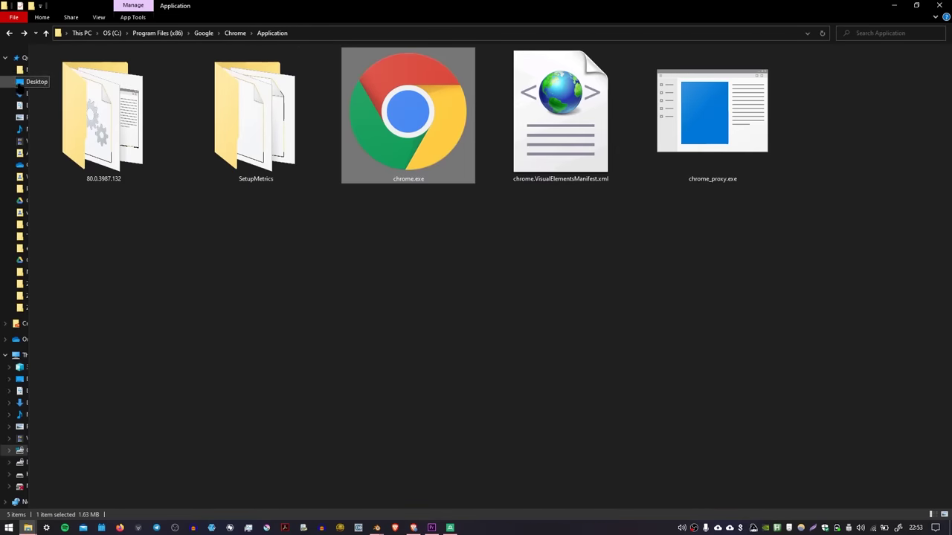
Go to the Desktop folder and open the properties of the chrome.exe shortcut.
left_click(18, 85)
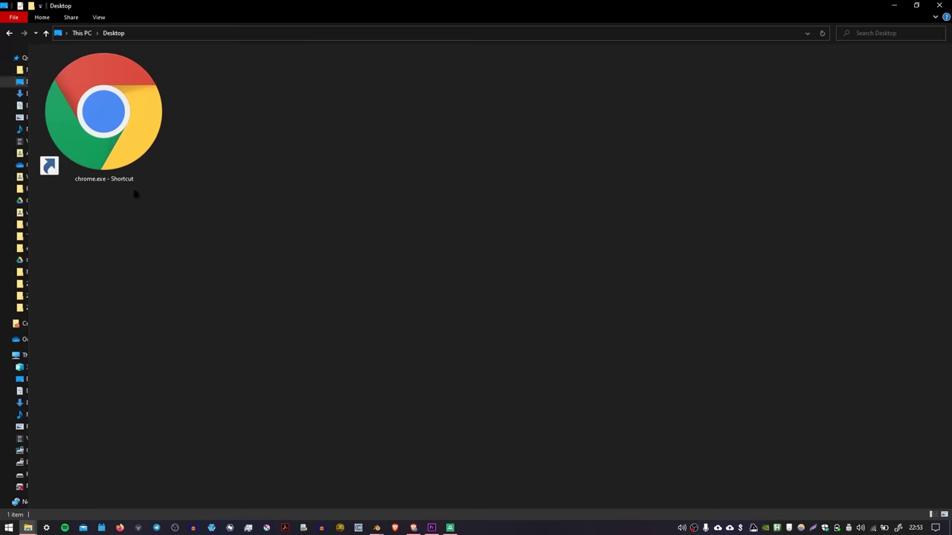
left_click(118, 164)
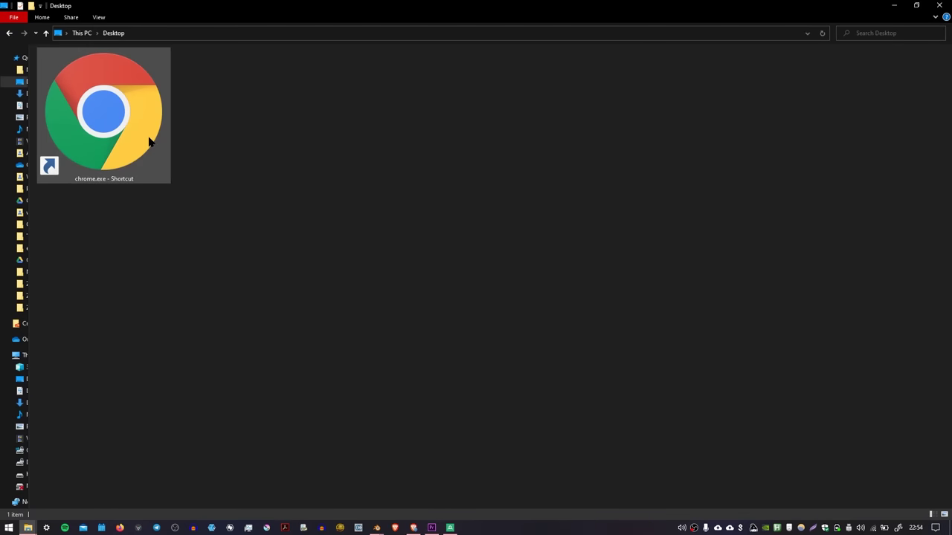
double_click(149, 139)
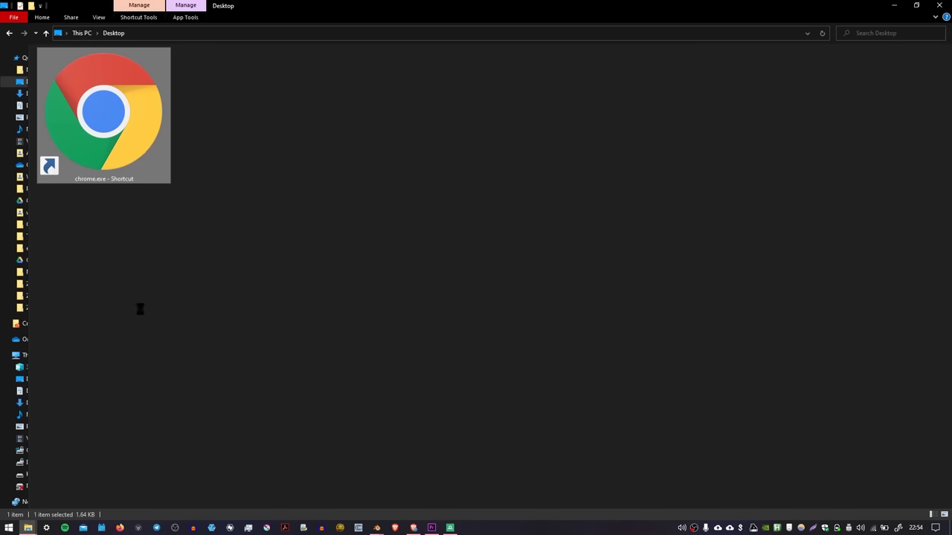
left_click(104, 396)
left_click_drag(250, 145, 385, 129)
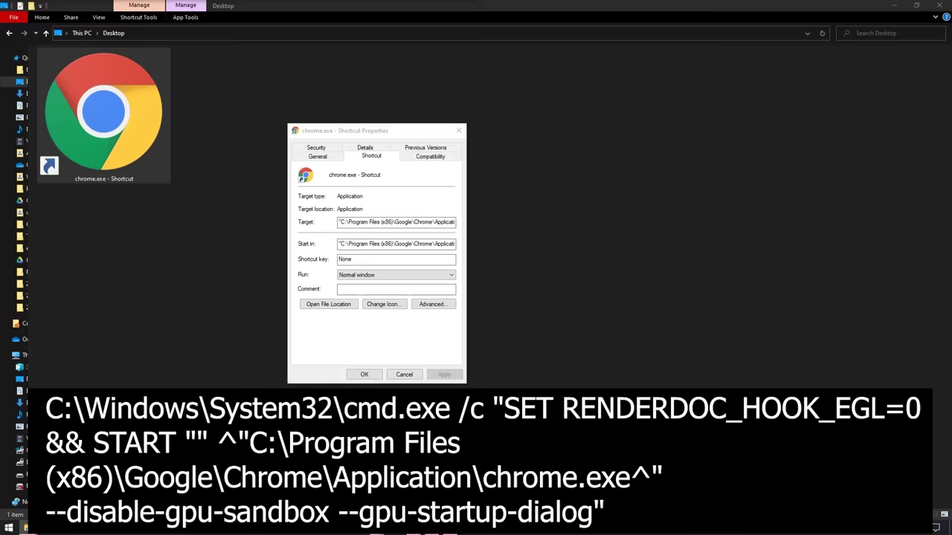
Replace the shortcut's target with a cmd.exe /c command that sets RENDERDOC_HOOK_EGL=0 and starts chrome.exe with --disable-gpu-sandbox --gpu-startup-dialog, and apply it.
left_click(404, 223)
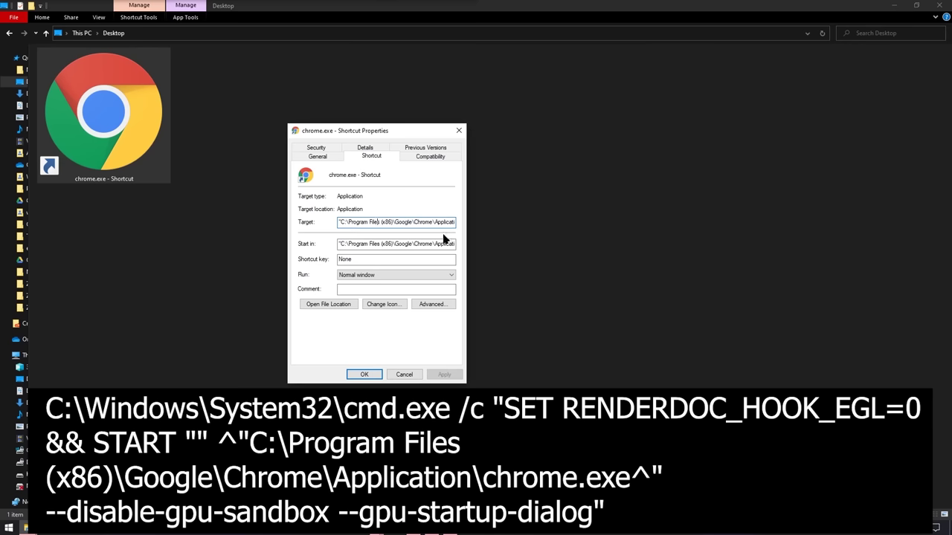
key("ctrl+a")
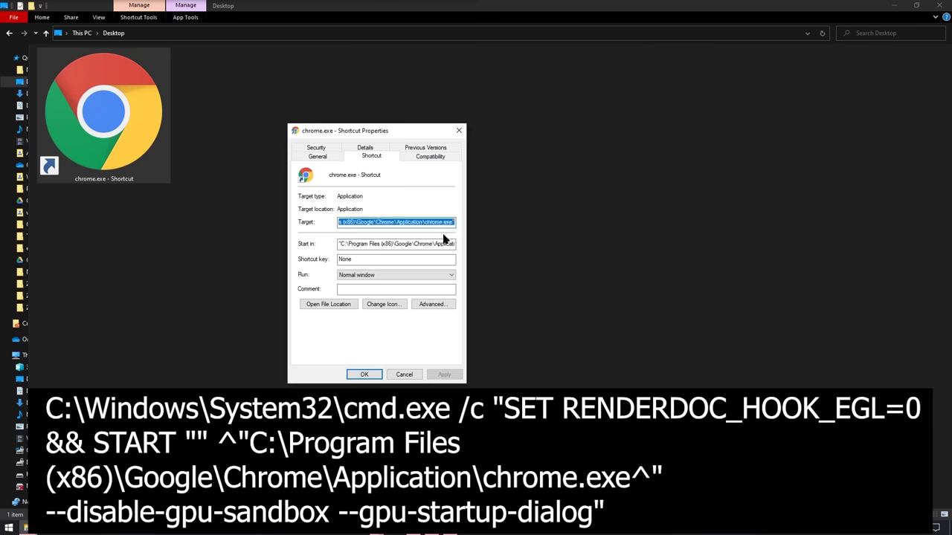
type("C:\\Windows\\System32\\cmd.exe /c \"SET RENDERDOC_HOOK_EGL=0 && START \"\" ^\"C:\\Program Files (x86)\\Google\\Chrome\\Application\\chrome.exe^\" --disable-gpu-sandbox --gpu-startup-dialog\"")
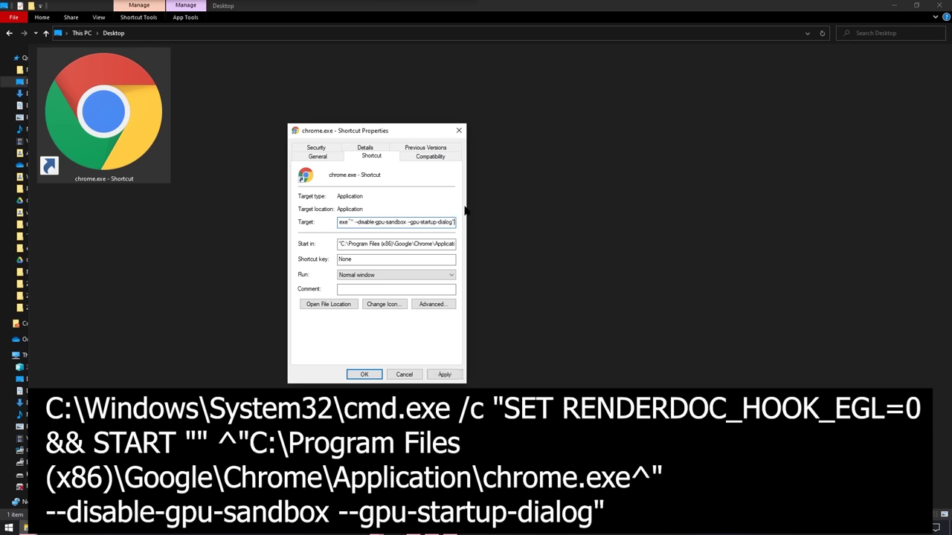
left_click_drag(356, 222, 470, 224)
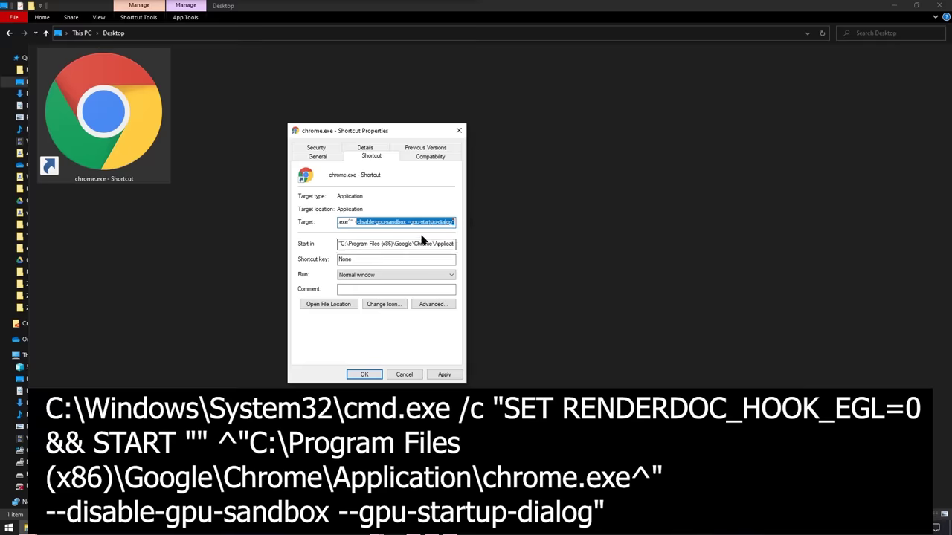
left_click(444, 374)
left_click(366, 373)
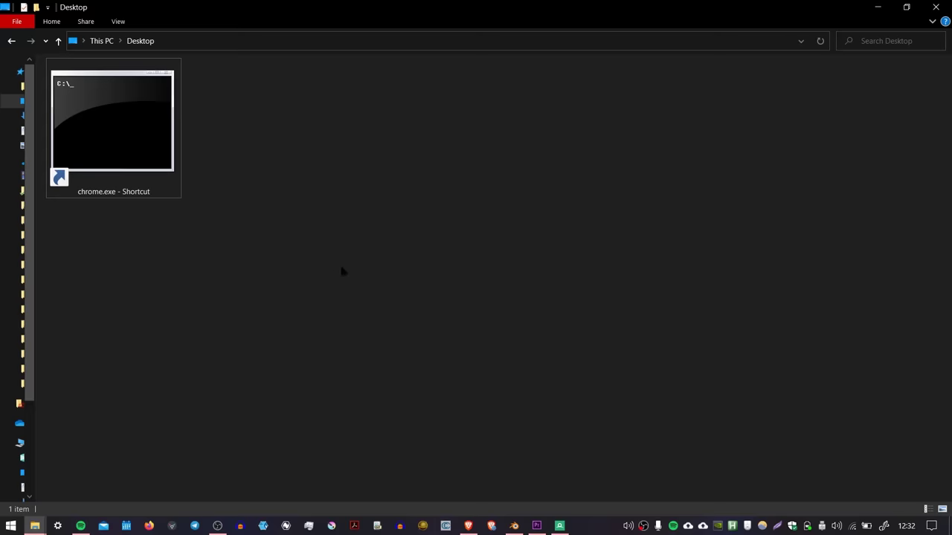
Launch Chrome from the modified shortcut, switch to RenderDoc and open its Inject into Process view.
double_click(125, 136)
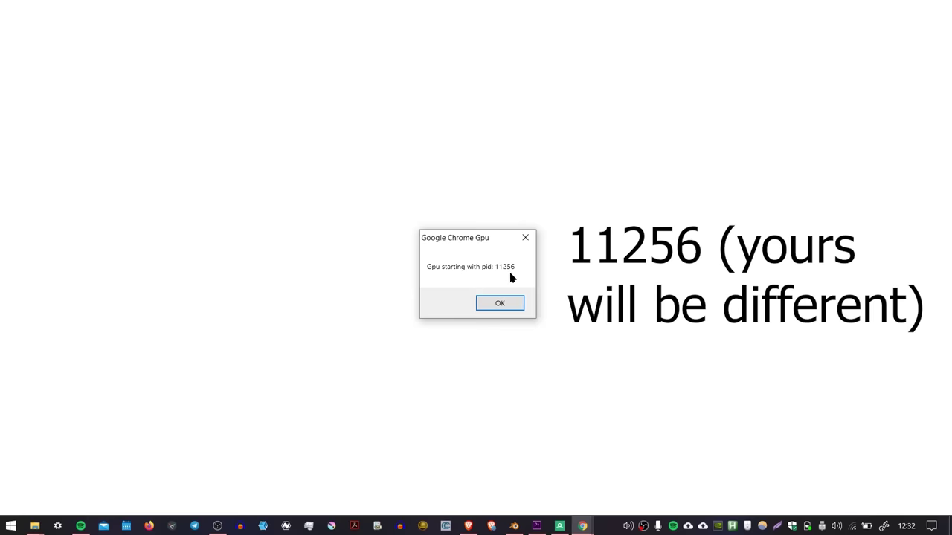
left_click(559, 526)
left_click(8, 21)
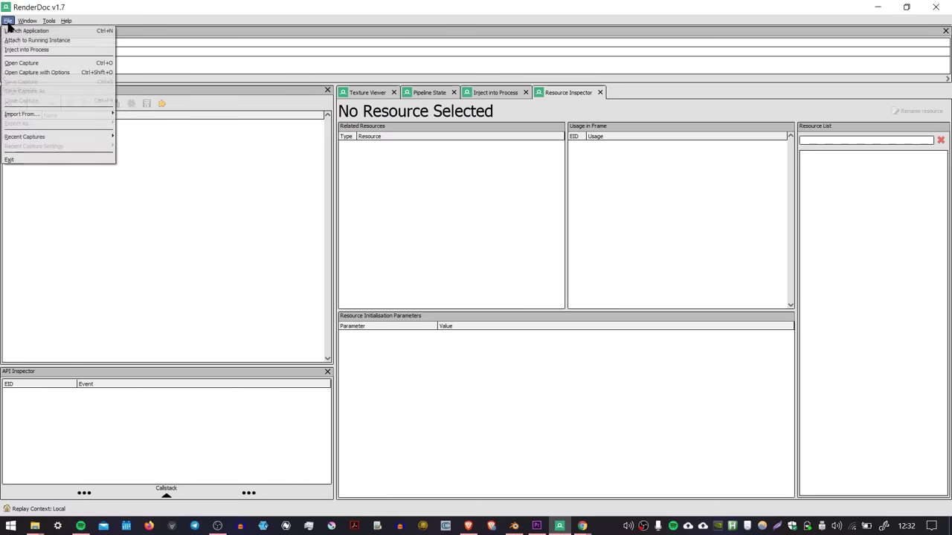
left_click(30, 50)
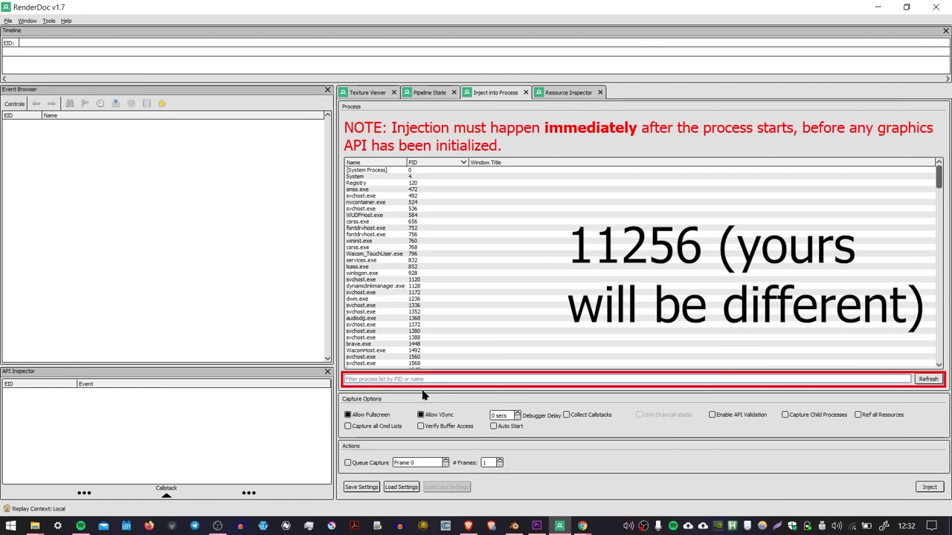
Filter the process list for PID 11256 and inject RenderDoc into that chrome.exe process.
left_click(421, 379)
type("11256")
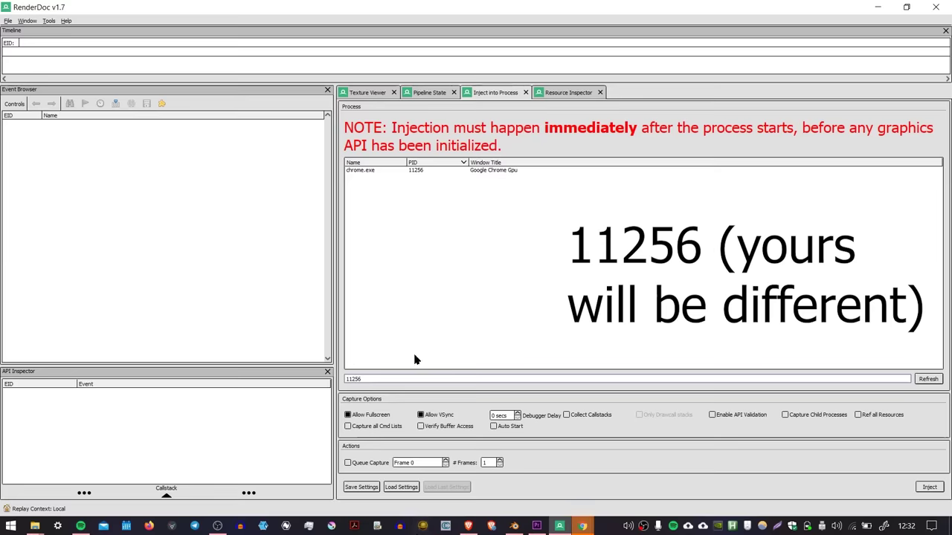
left_click(407, 170)
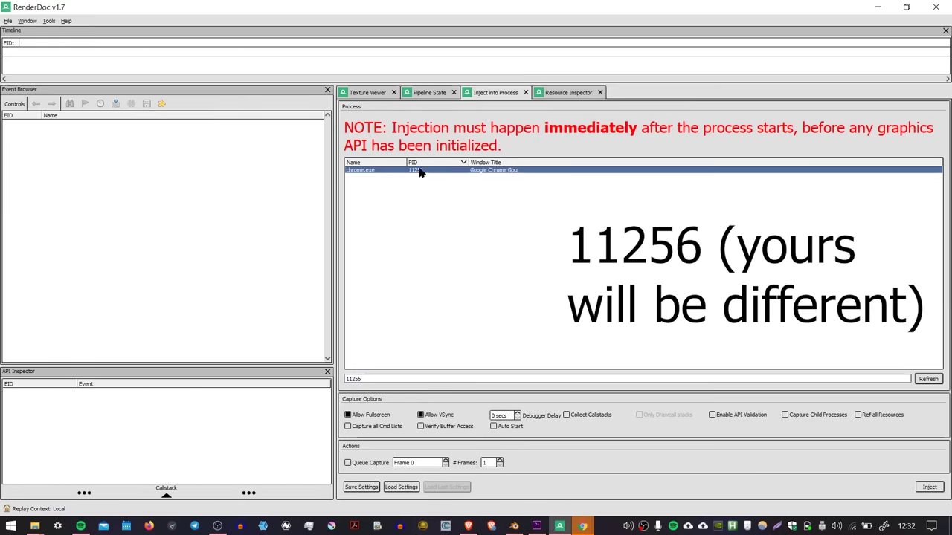
left_click(929, 487)
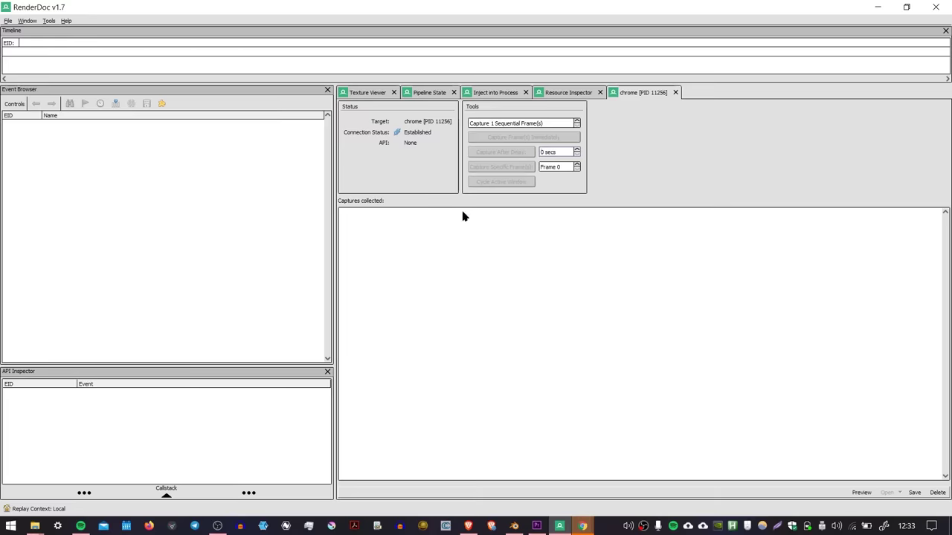
Dismiss Chrome's GPU startup dialog and switch to the Chrome browser window.
left_click(480, 501)
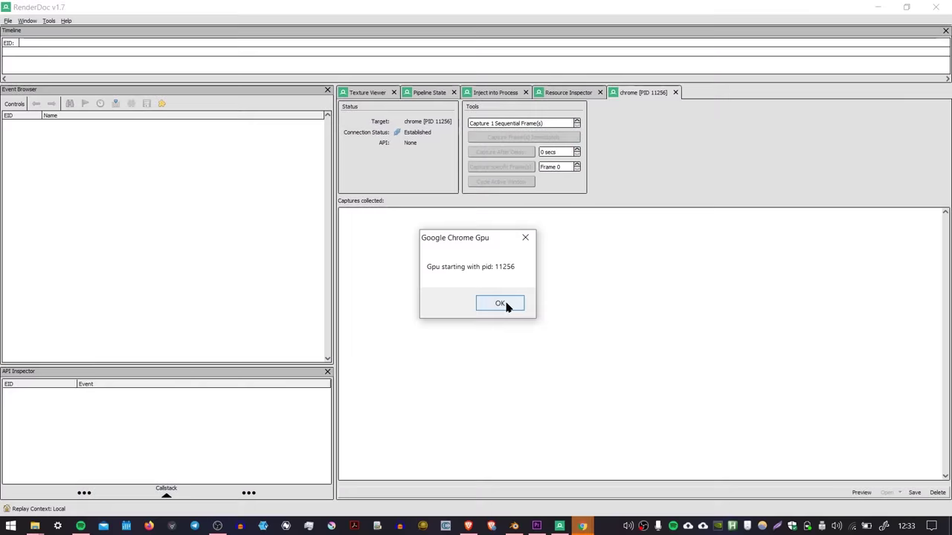
left_click(507, 304)
left_click(583, 525)
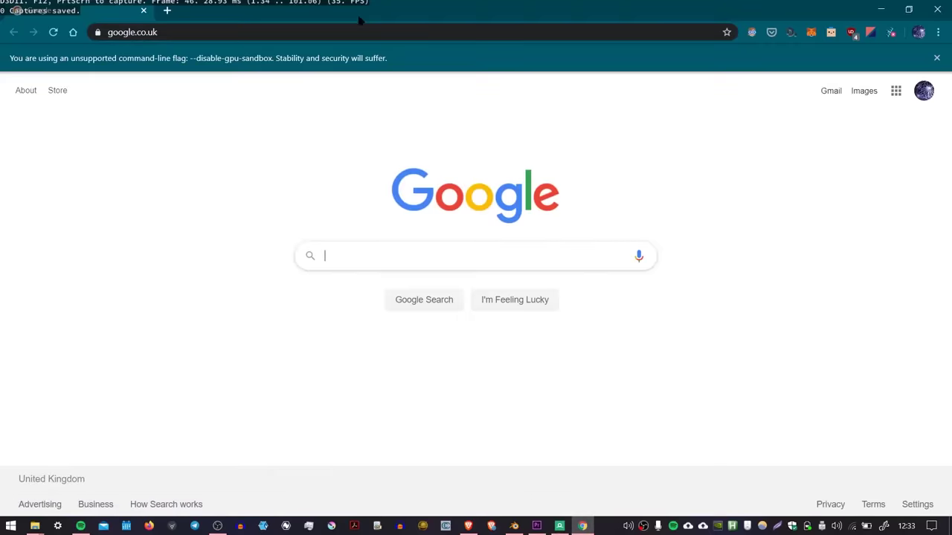
left_click_drag(371, 11, 379, 60)
left_click_drag(242, 53, 253, 0)
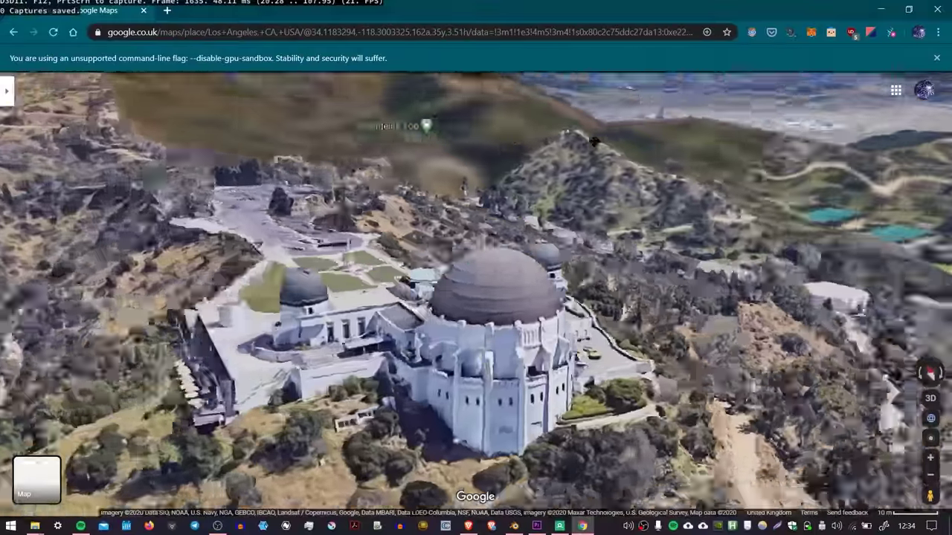
Set Google Maps to a top-down view of Griffith Observatory and immediately capture one frame in RenderDoc while interacting with the map.
left_click_drag(594, 141, 514, 322, "ctrl")
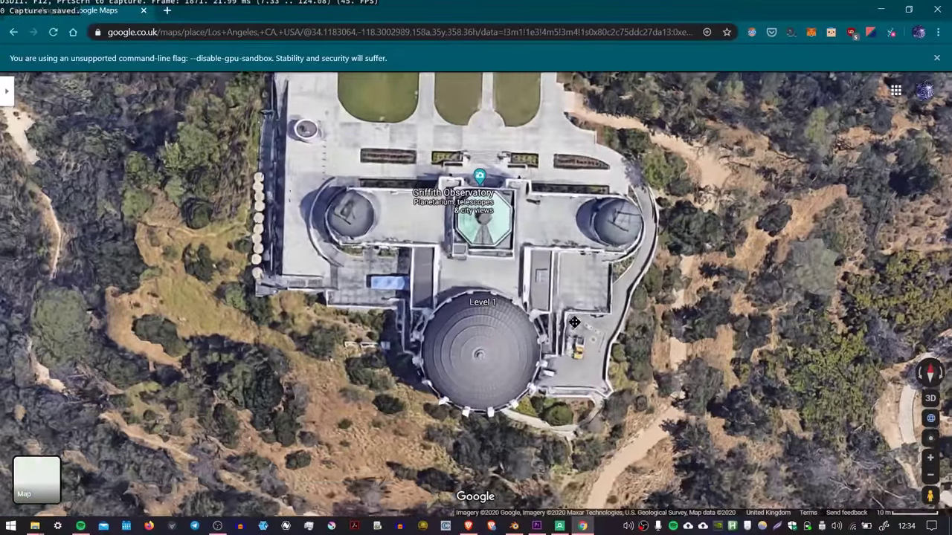
left_click(563, 526)
left_click_drag(521, 8, 749, 106)
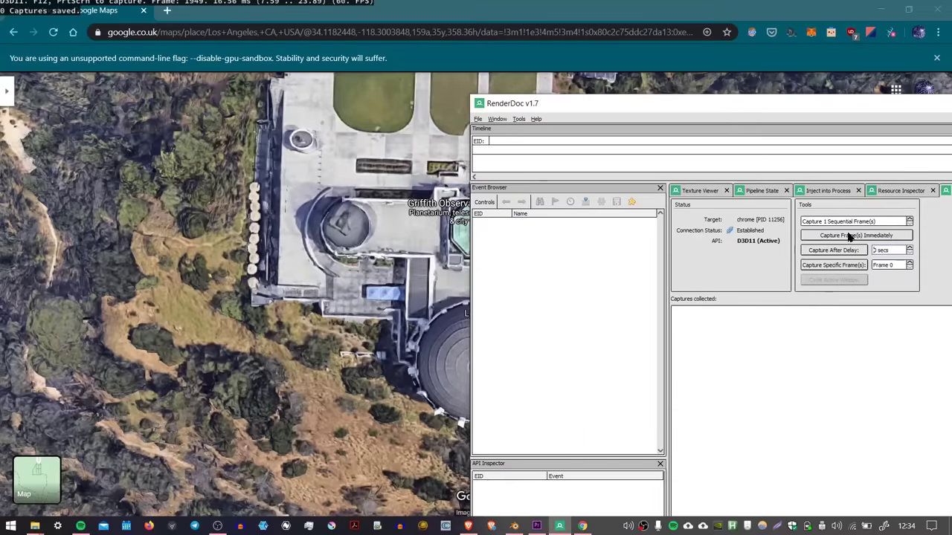
left_click(850, 236)
left_click(429, 309)
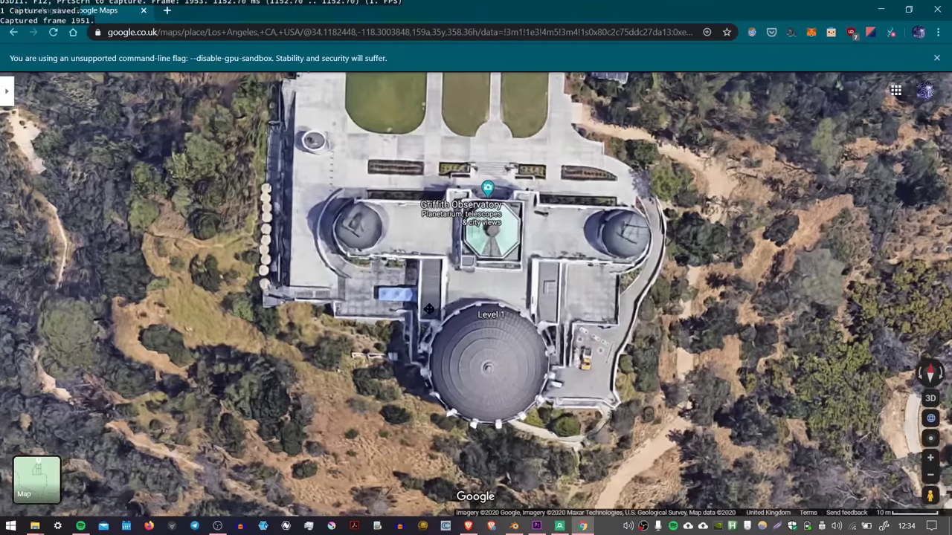
Return to RenderDoc, maximize its window and load the collected Chrome frame capture.
left_click(562, 527)
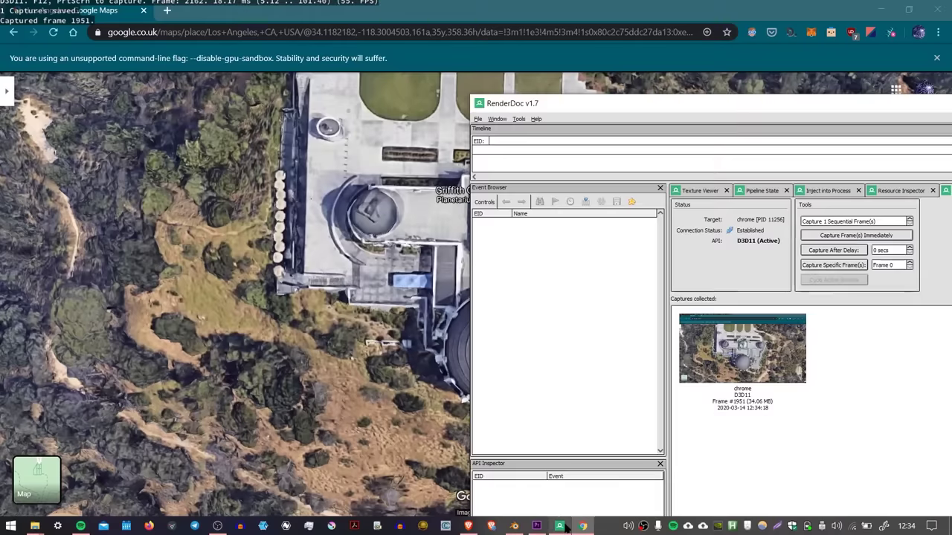
left_click_drag(863, 108, 597, 0)
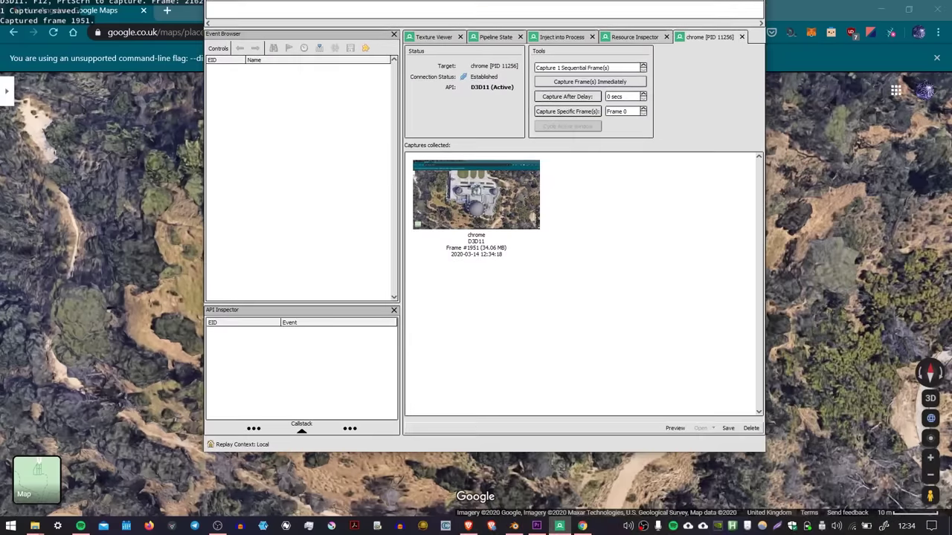
key("super+Up")
double_click(424, 256)
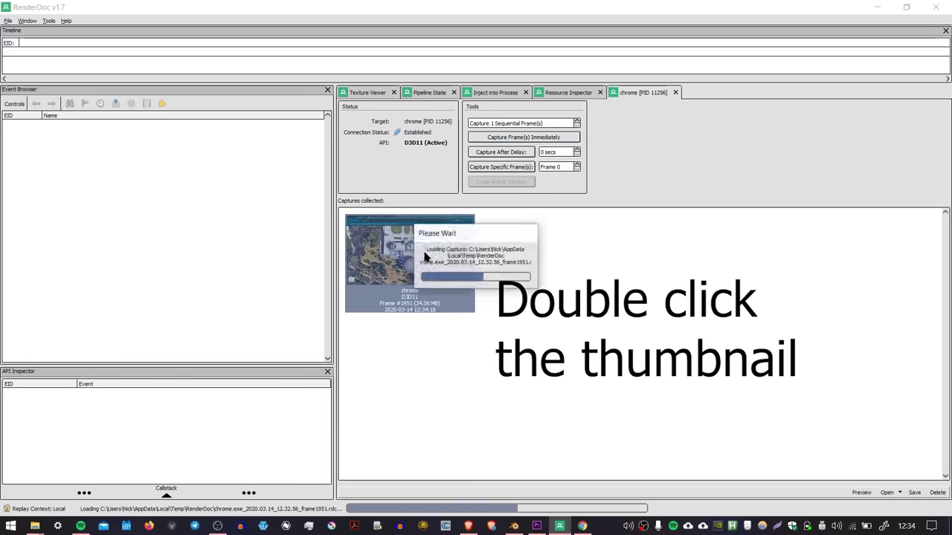
Examine Colour Pass #2 and Colour Pass #3 in the captured frame's event list.
left_click(80, 202)
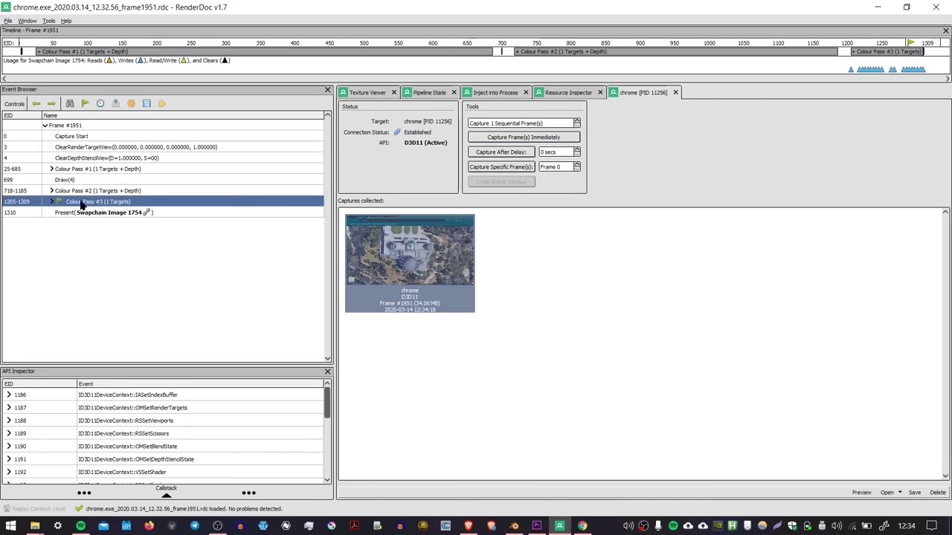
left_click(89, 193)
left_click(83, 204)
left_click(97, 192)
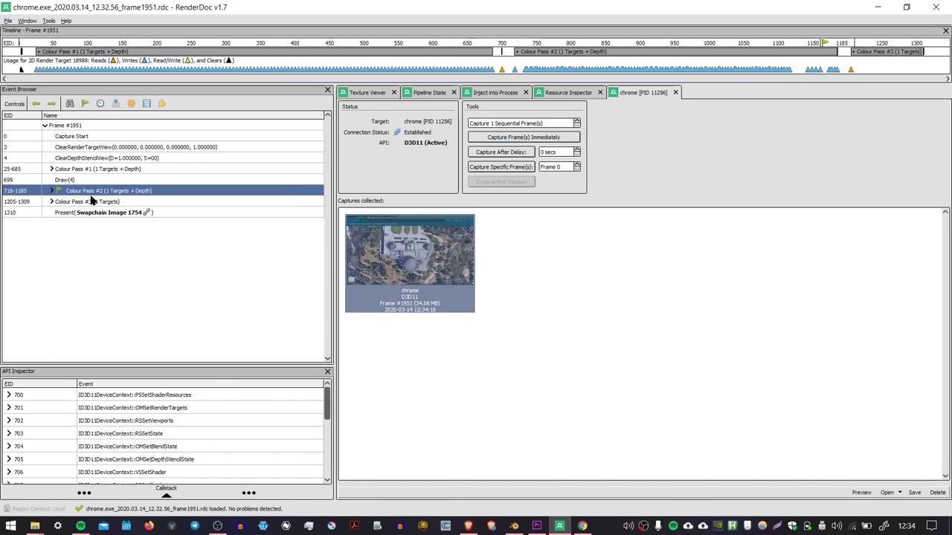
left_click(92, 204)
left_click(89, 191)
left_click(96, 202)
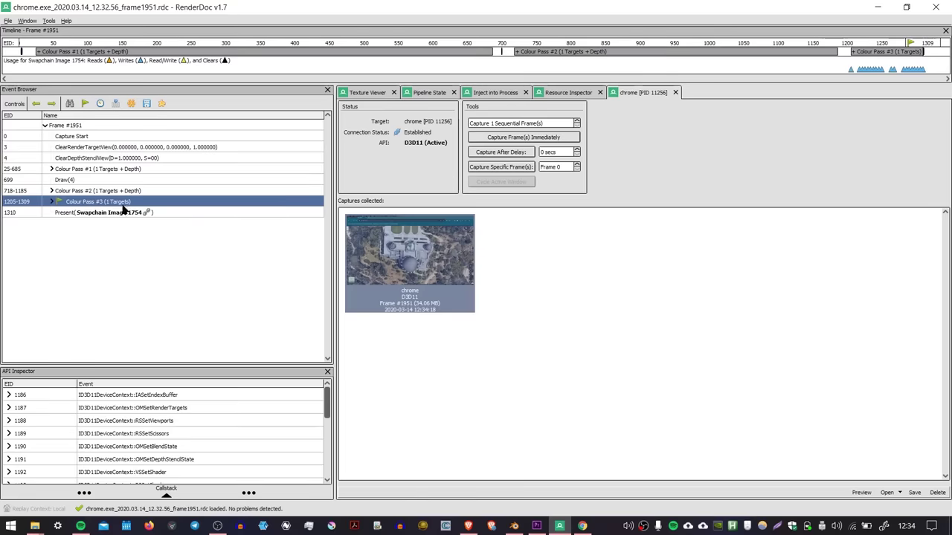
Save the capture as observatory.rdc in the Hacking Google Maps folder.
left_click(8, 21)
key("Escape")
key("ctrl+s")
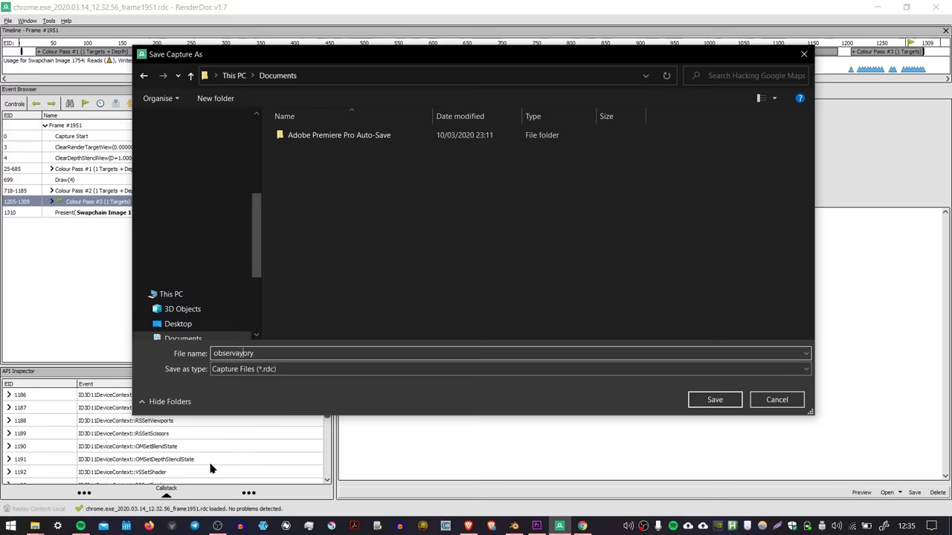
left_click(727, 407)
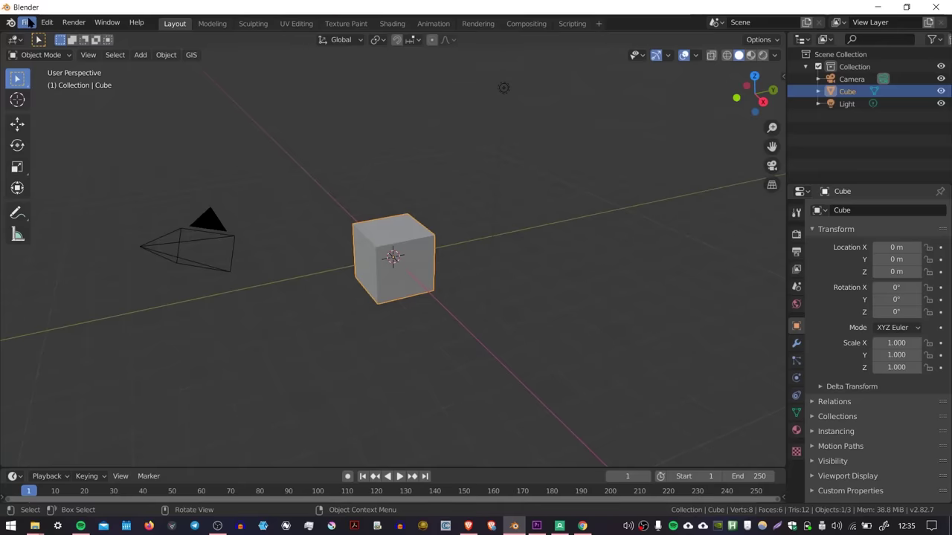
Switch to Blender and import observatory.rdc as a Google Maps Capture.
left_click(28, 23)
mouse_move(60, 190)
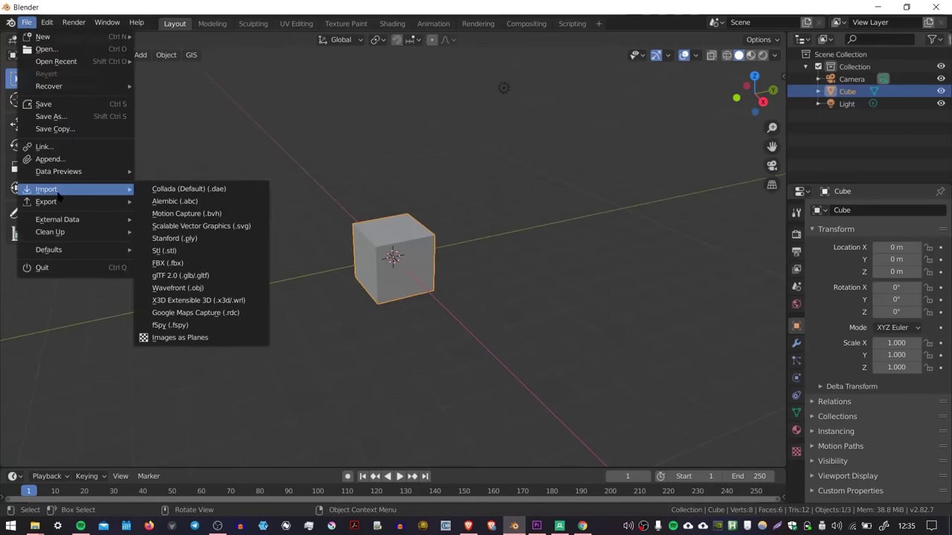
left_click(237, 313)
left_click(111, 61)
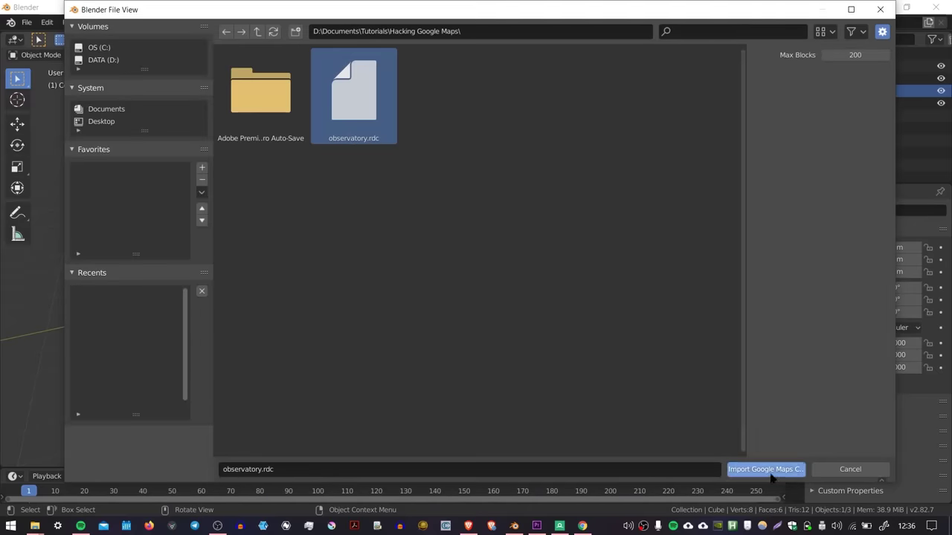
left_click(765, 470)
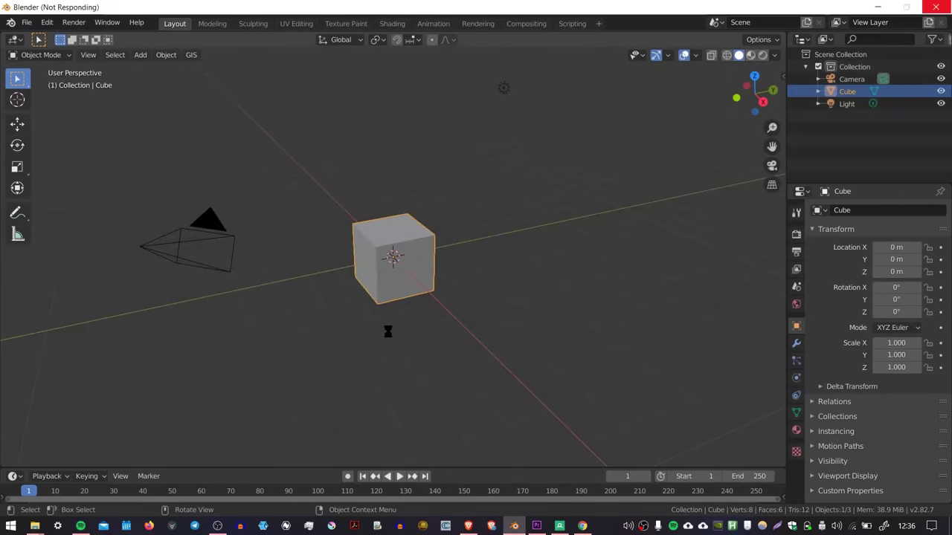
Delete the default cube that covers the imported observatory model.
scroll(394, 269, "up", 5)
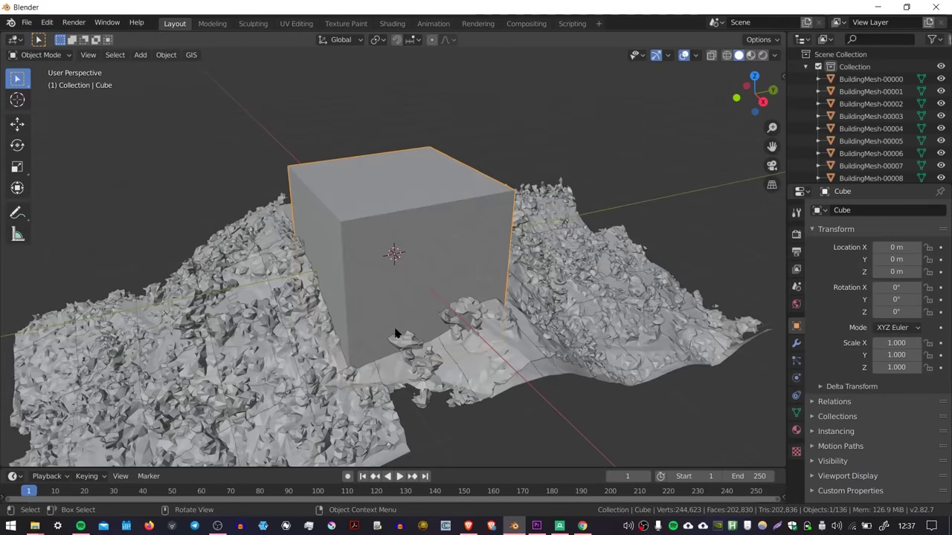
key("Delete")
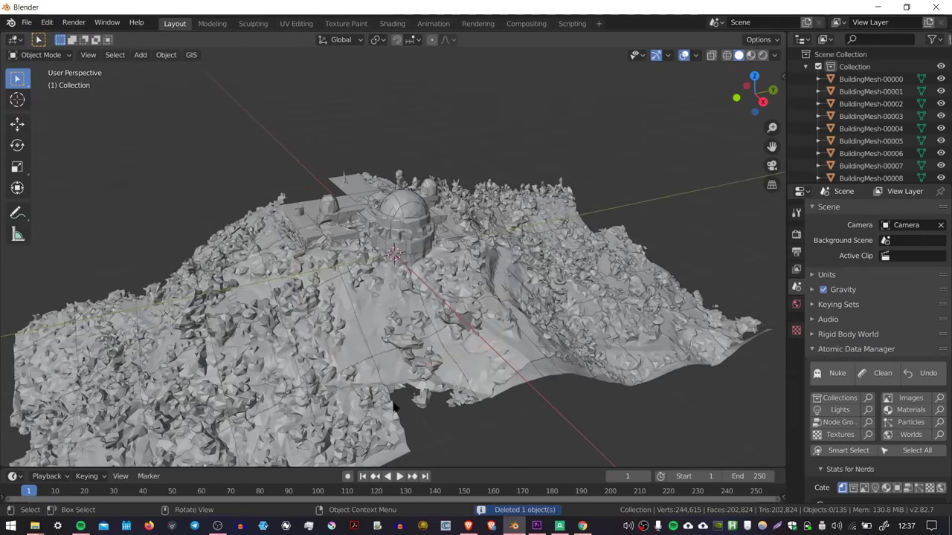
middle_click_drag(389, 283, 416, 268)
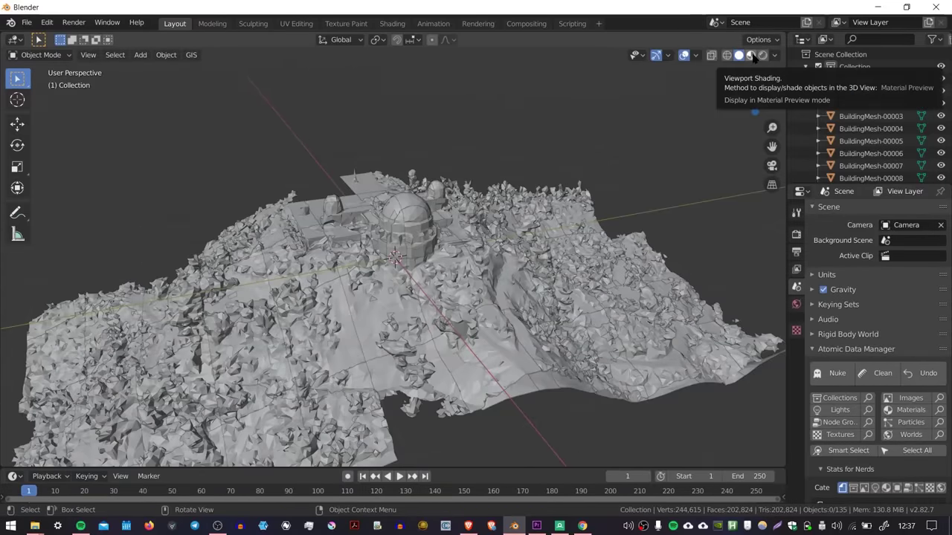
Display the scene in Material Preview shading, inspect the textured observatory model up close and clear the selection.
left_click(750, 56)
middle_click_drag(407, 260, 447, 265)
scroll(439, 260, "up", 7)
left_click(383, 235)
middle_click_drag(383, 234, 362, 260)
scroll(417, 242, "down", 6)
middle_click_drag(510, 252, 451, 244)
key("alt+a")
middle_click_drag(632, 272, 573, 270)
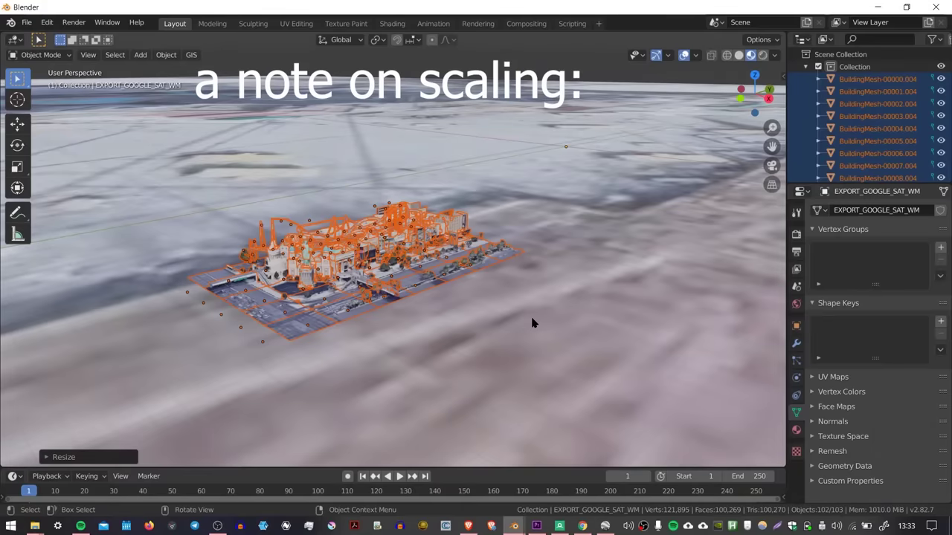
Scale up the selected building meshes to match their surroundings on the Google satellite image plane, and deselect everything.
middle_click_drag(427, 265, 431, 266)
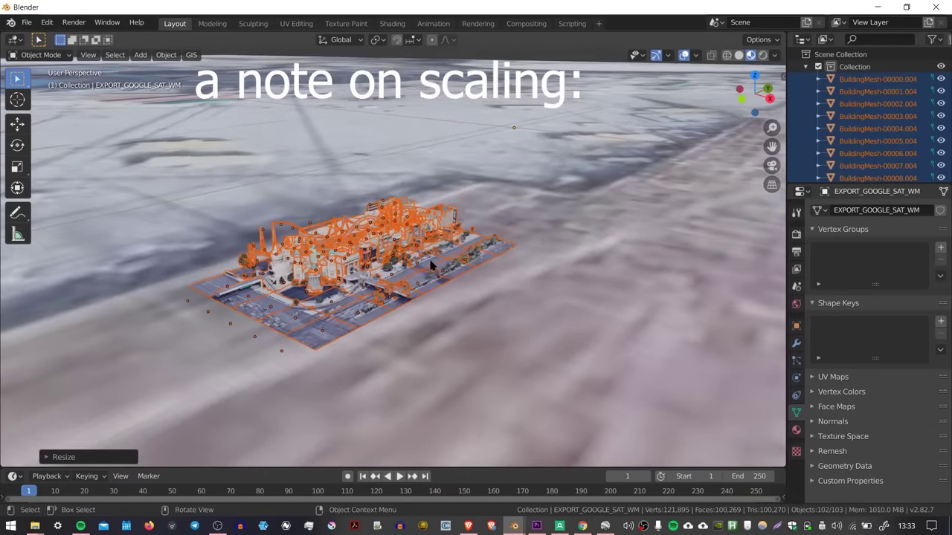
scroll(470, 251, "down", 10)
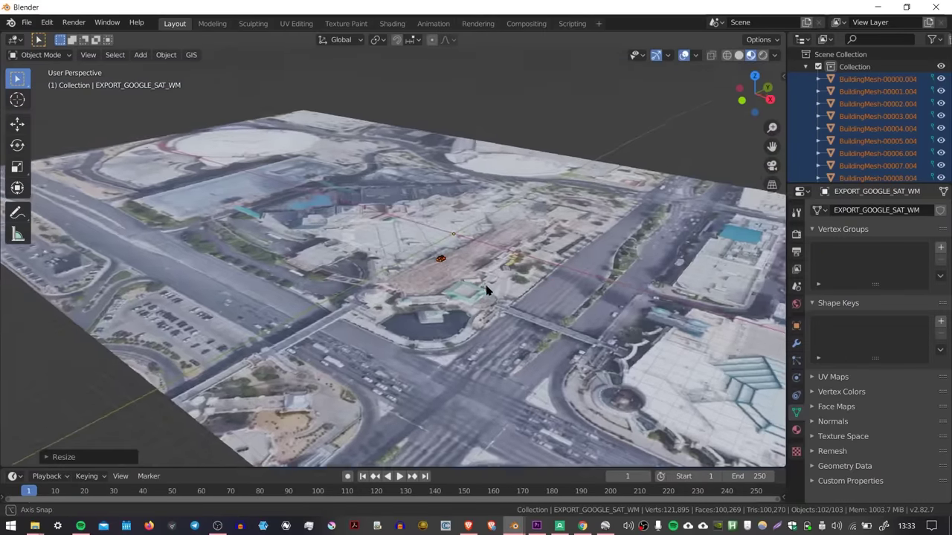
middle_click_drag(487, 290, 442, 266)
scroll(450, 260, "up", 2)
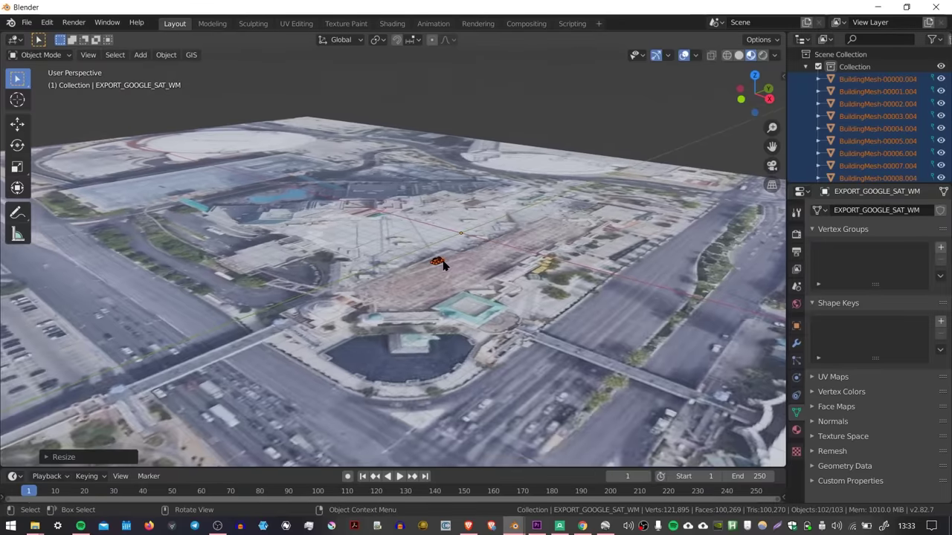
scroll(442, 264, "up", 8)
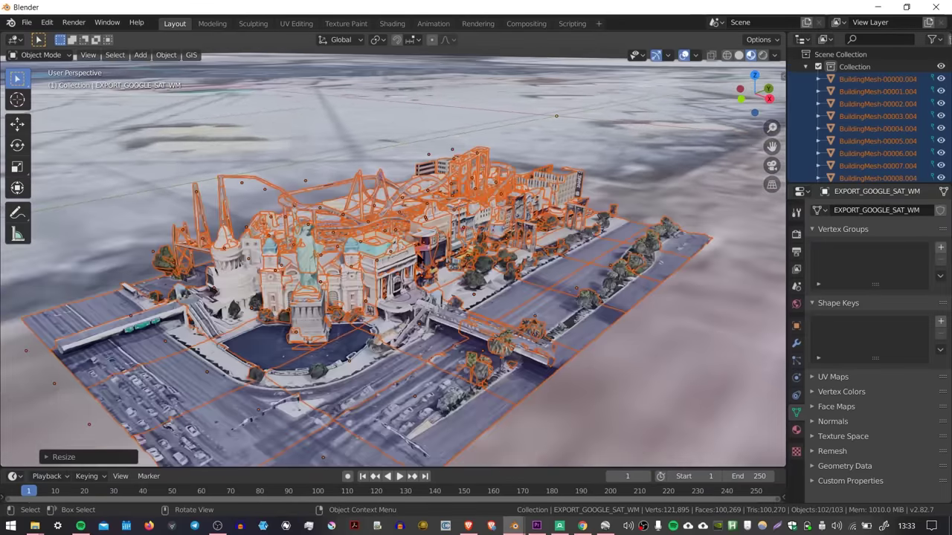
scroll(443, 264, "down", 10)
key("s")
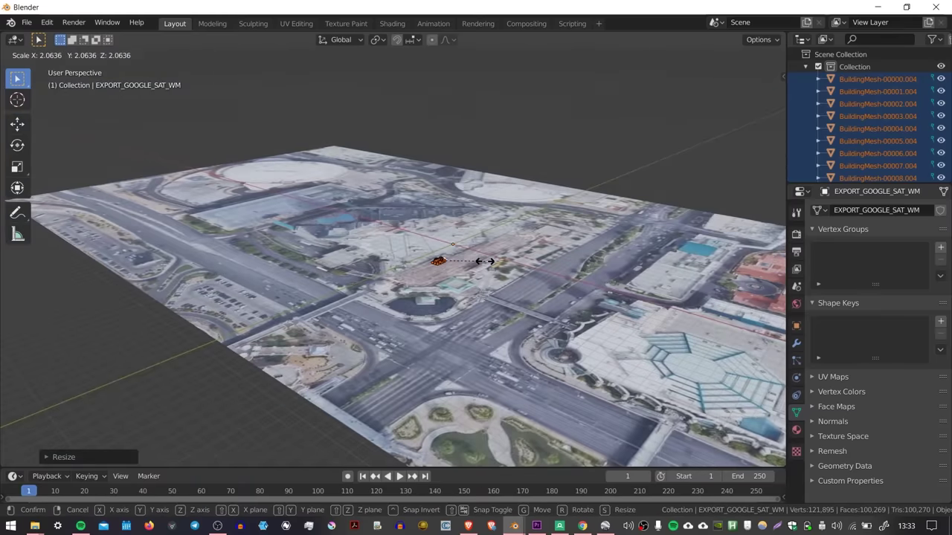
key("Return")
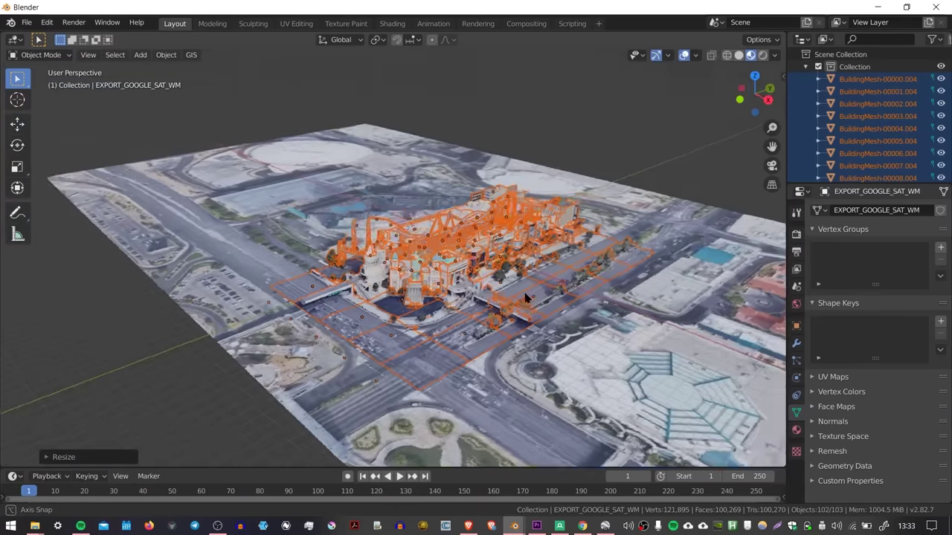
middle_click_drag(525, 297, 566, 275)
key("alt+a")
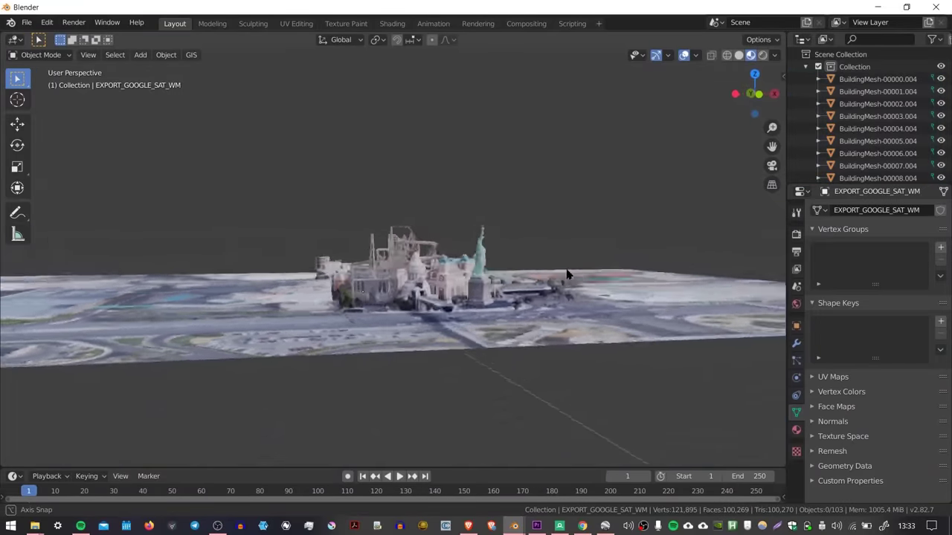